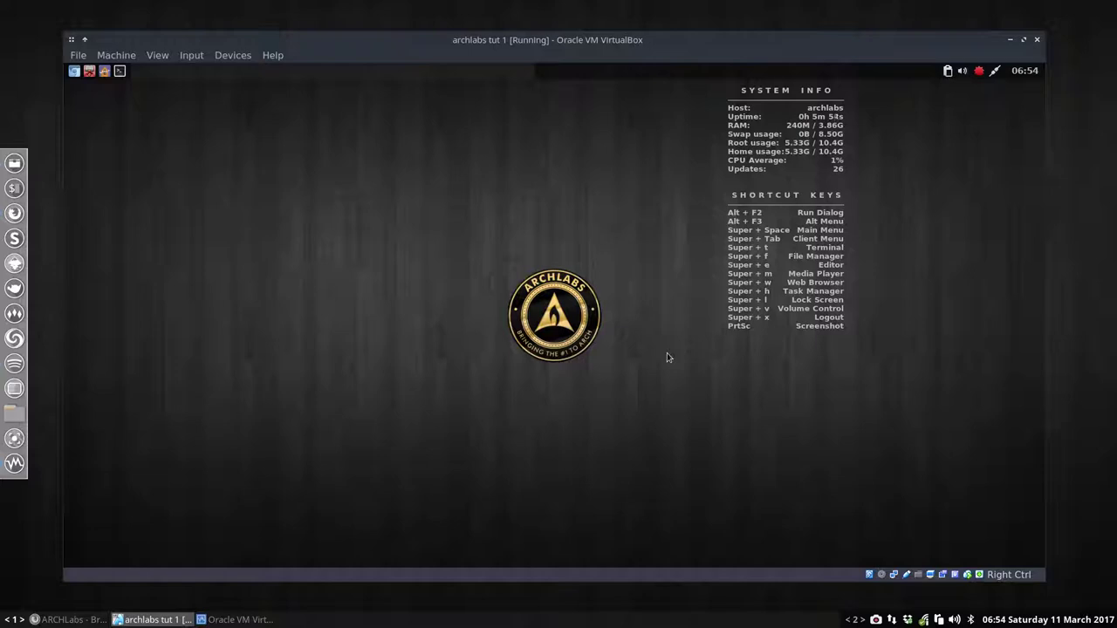
Step: Switch the ArchLabs virtual machine to Full-screen Mode from the View menu
{"action": "left_click", "coordinate": [157, 58]}
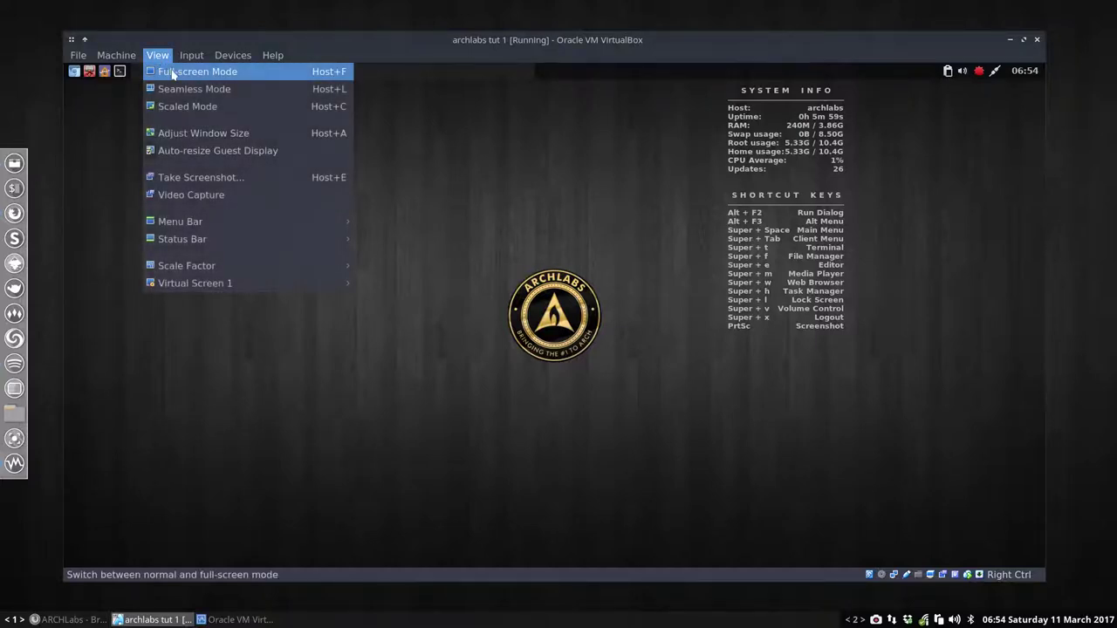
{"action": "left_click", "coordinate": [296, 73]}
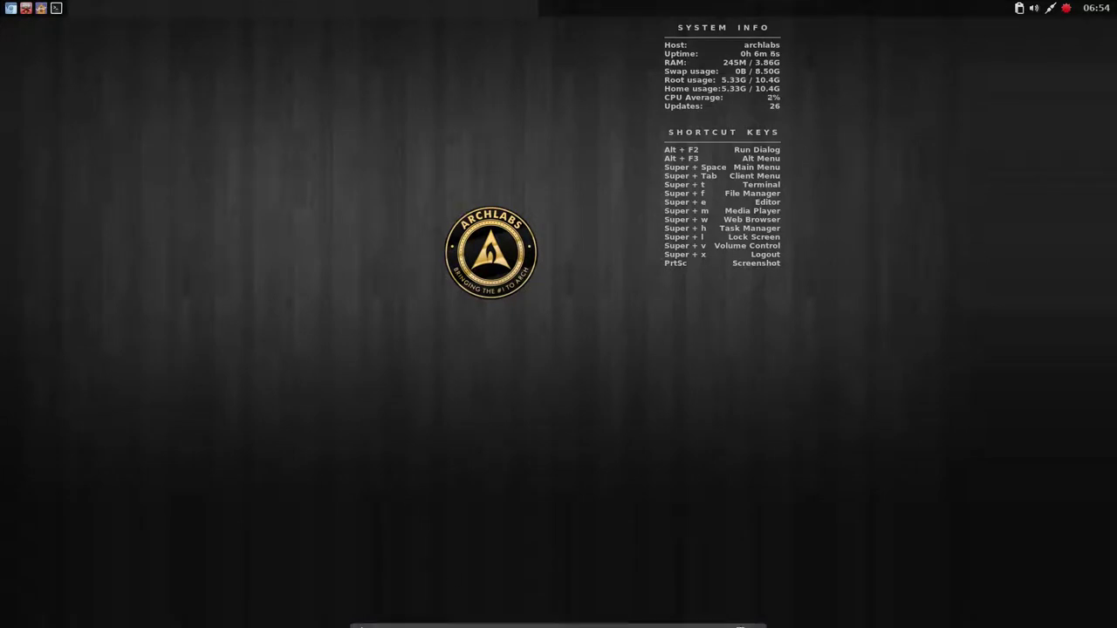
{"action": "mouse_move", "coordinate": [558, 624]}
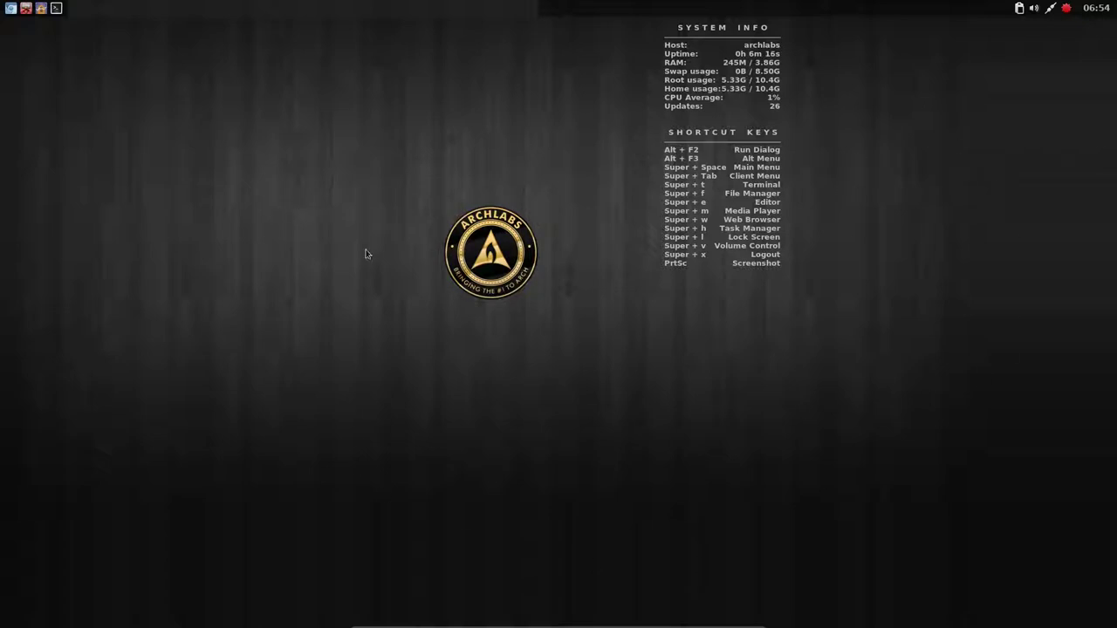
{"action": "right_click", "coordinate": [308, 197]}
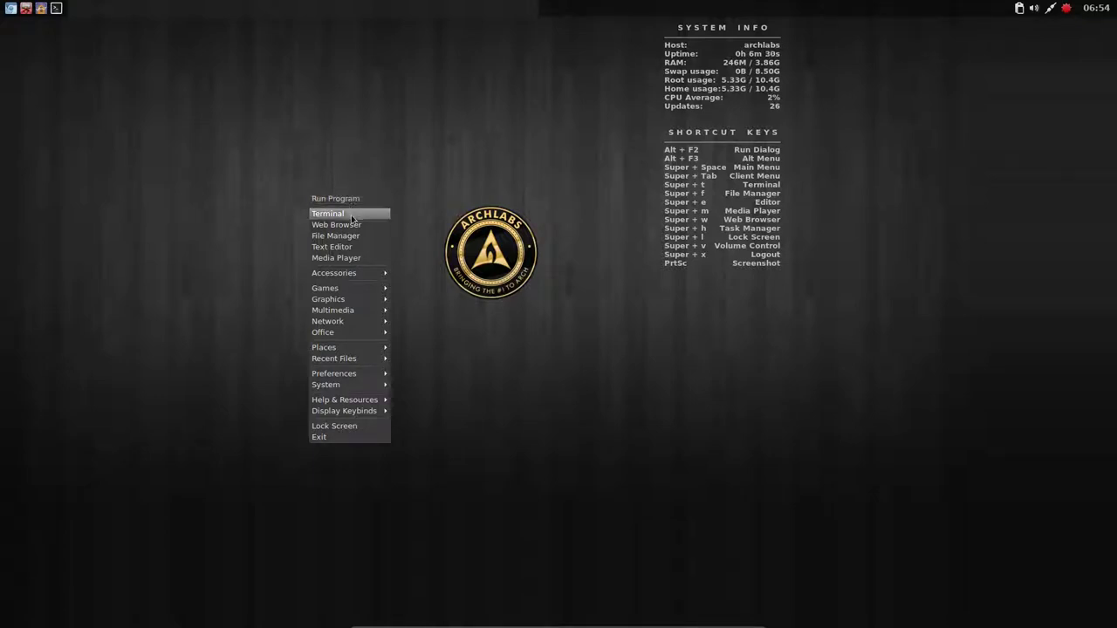
{"action": "left_click", "coordinate": [150, 199]}
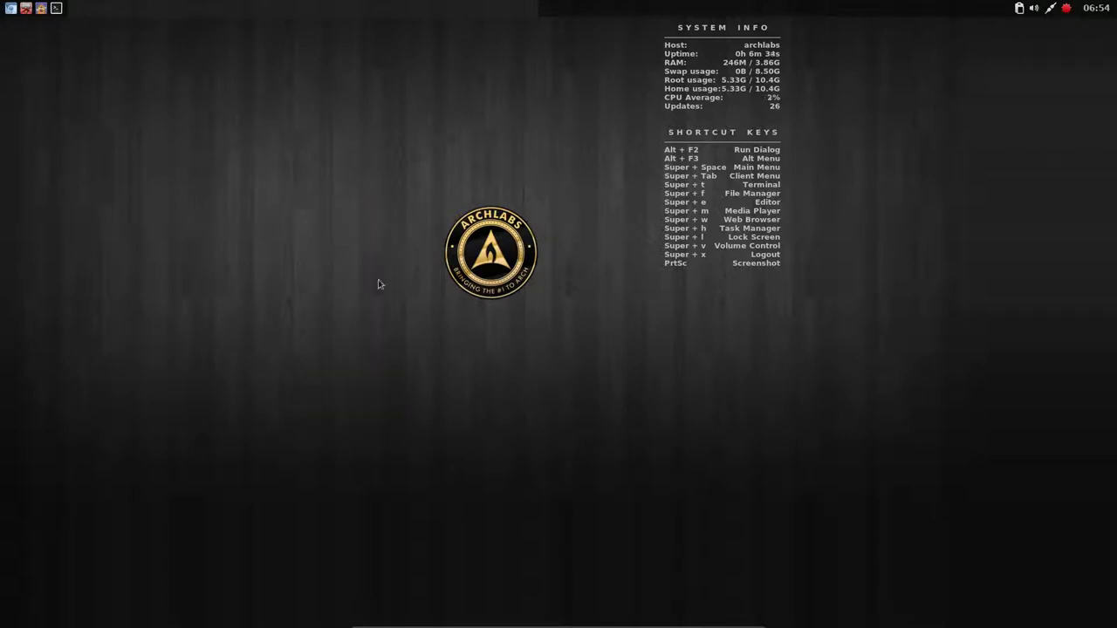
{"action": "right_click", "coordinate": [217, 224]}
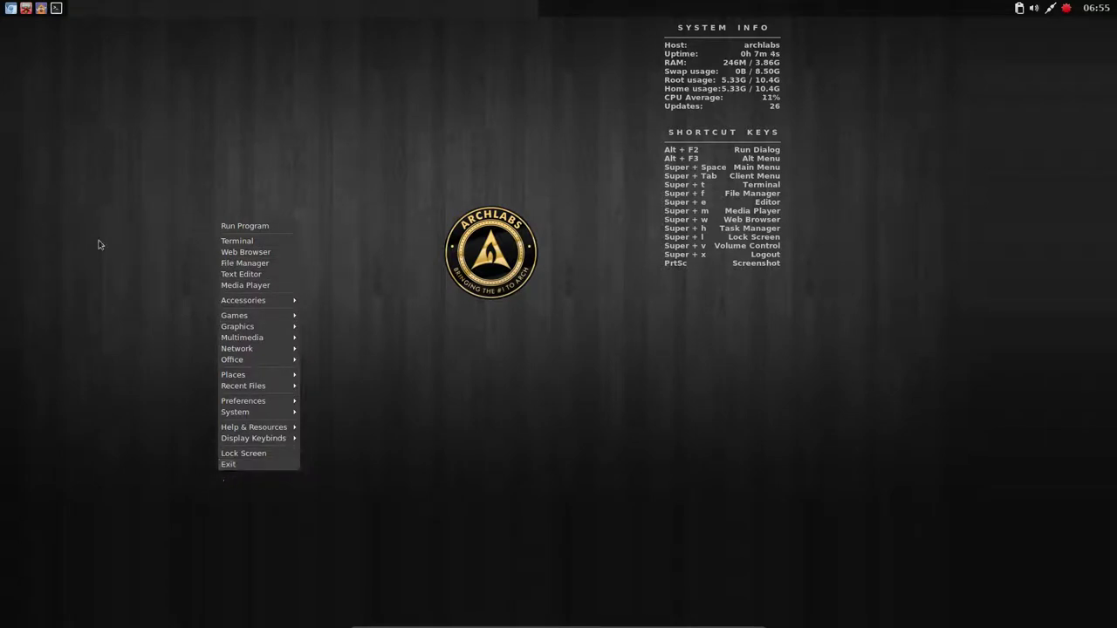
{"action": "left_click", "coordinate": [86, 132]}
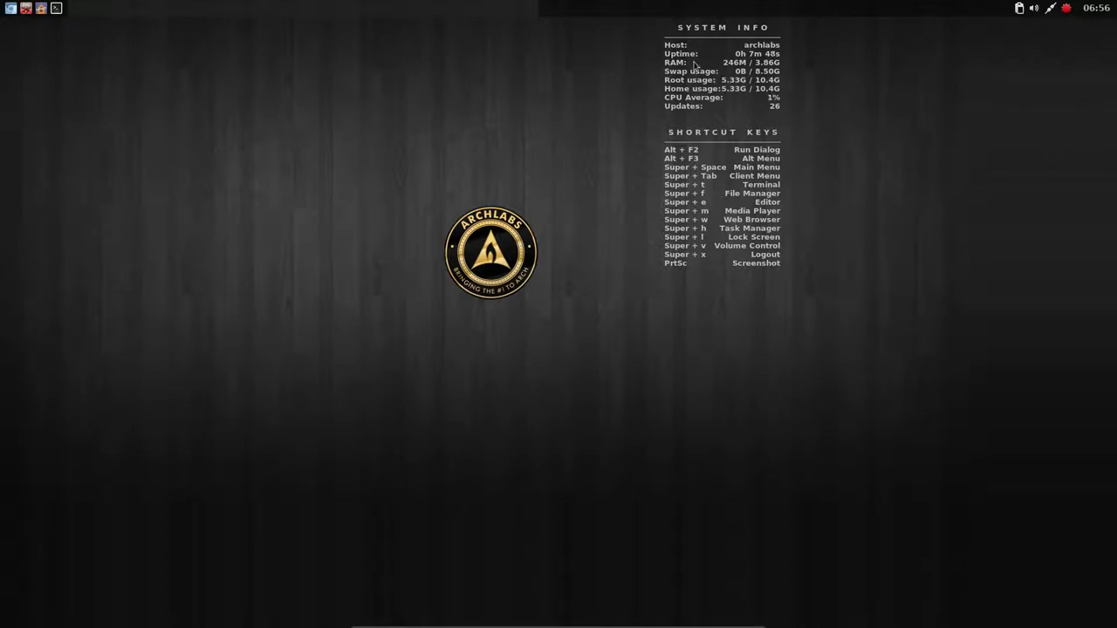
Step: Restart conky in Termite with 'killall conky' then 'conky', and close the terminal
{"action": "left_click", "coordinate": [58, 12]}
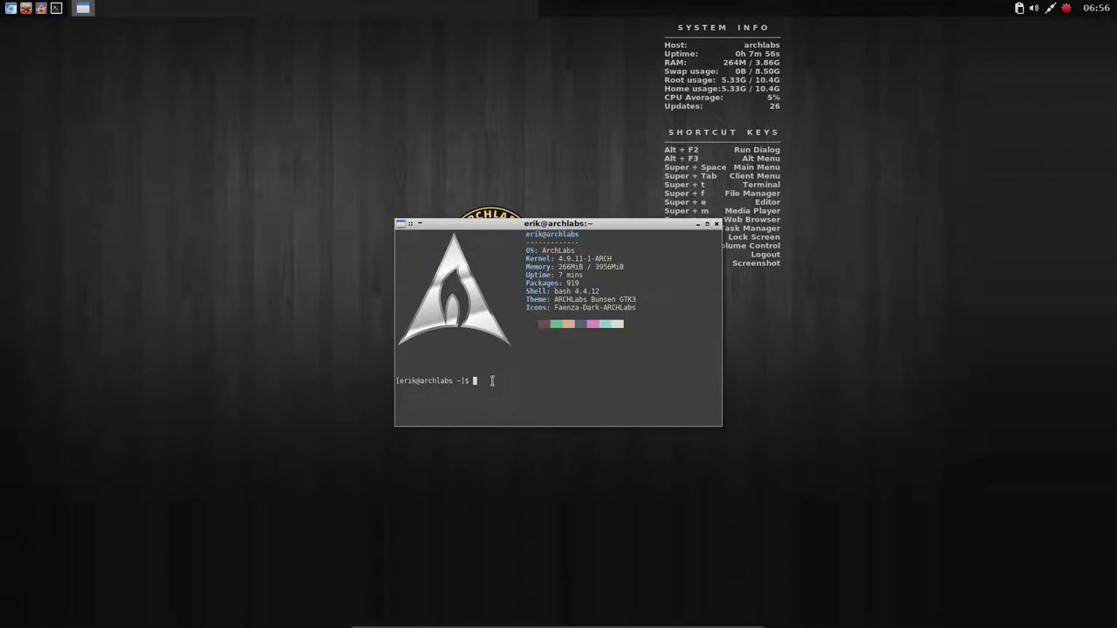
{"action": "type", "text": "killall conky"}
{"action": "key", "text": "Return"}
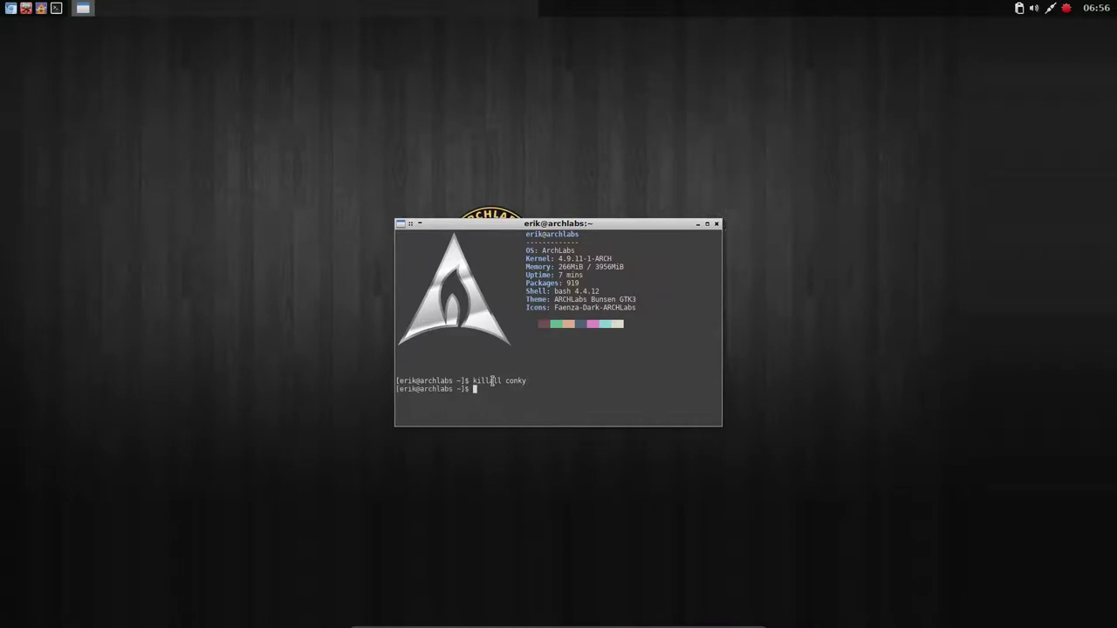
{"action": "type", "text": "conky"}
{"action": "key", "text": "Return"}
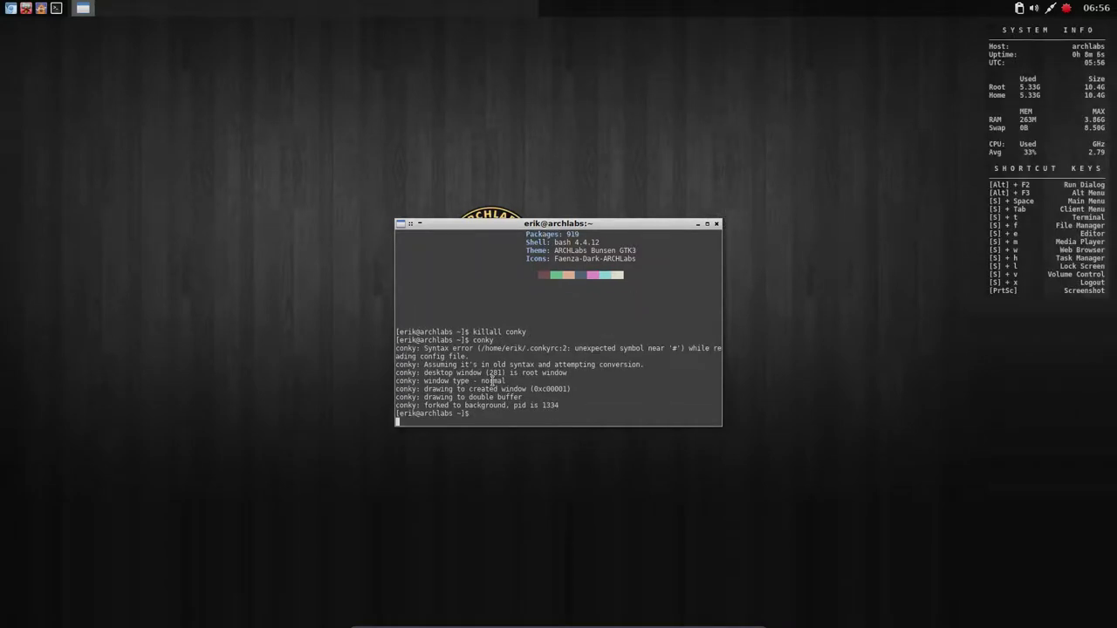
{"action": "left_click", "coordinate": [716, 224]}
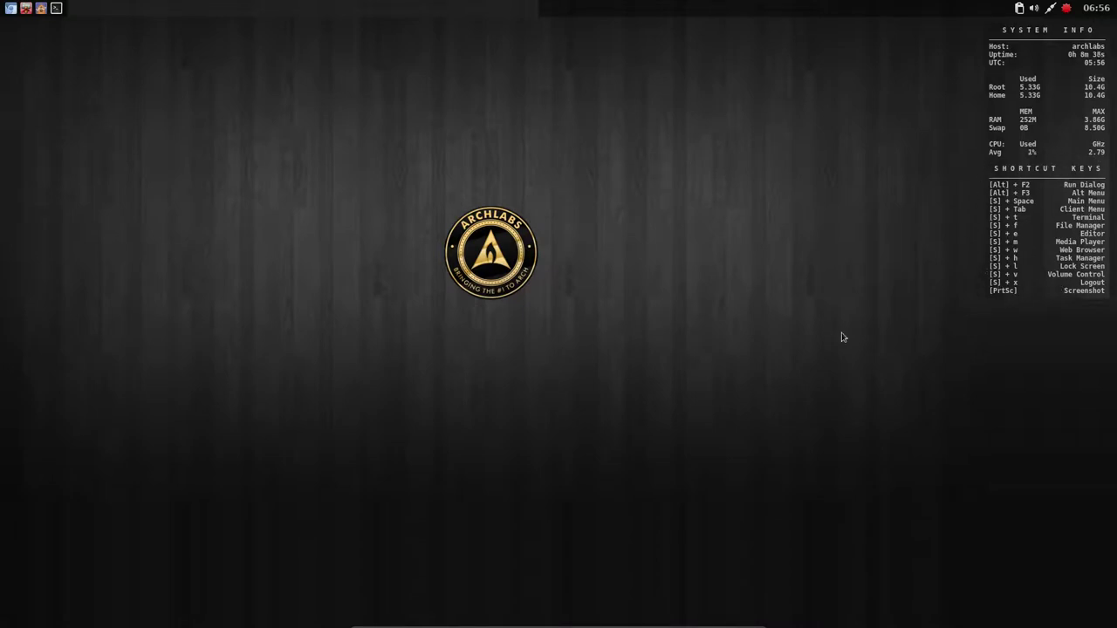
{"action": "right_click", "coordinate": [404, 163]}
{"action": "key", "text": "Down"}
{"action": "key", "text": "Down"}
{"action": "key", "text": "Down"}
{"action": "key", "text": "Down"}
{"action": "key", "text": "Down"}
{"action": "key", "text": "Down"}
{"action": "key", "text": "Down"}
{"action": "key", "text": "Down"}
{"action": "key", "text": "Escape"}
{"action": "right_click", "coordinate": [250, 242]}
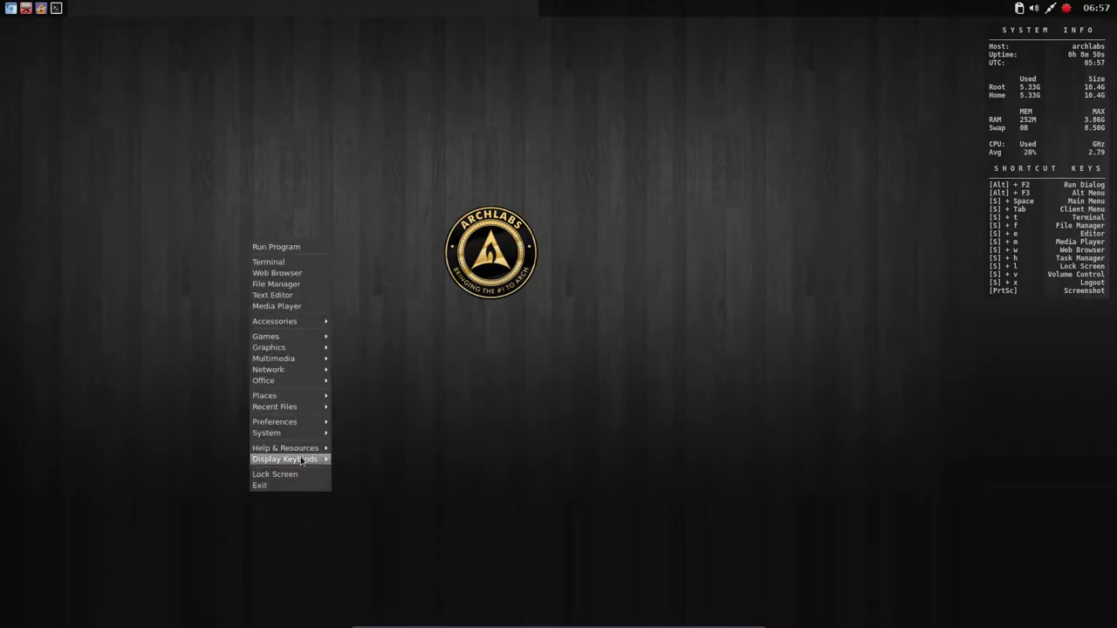
{"action": "mouse_move", "coordinate": [286, 459]}
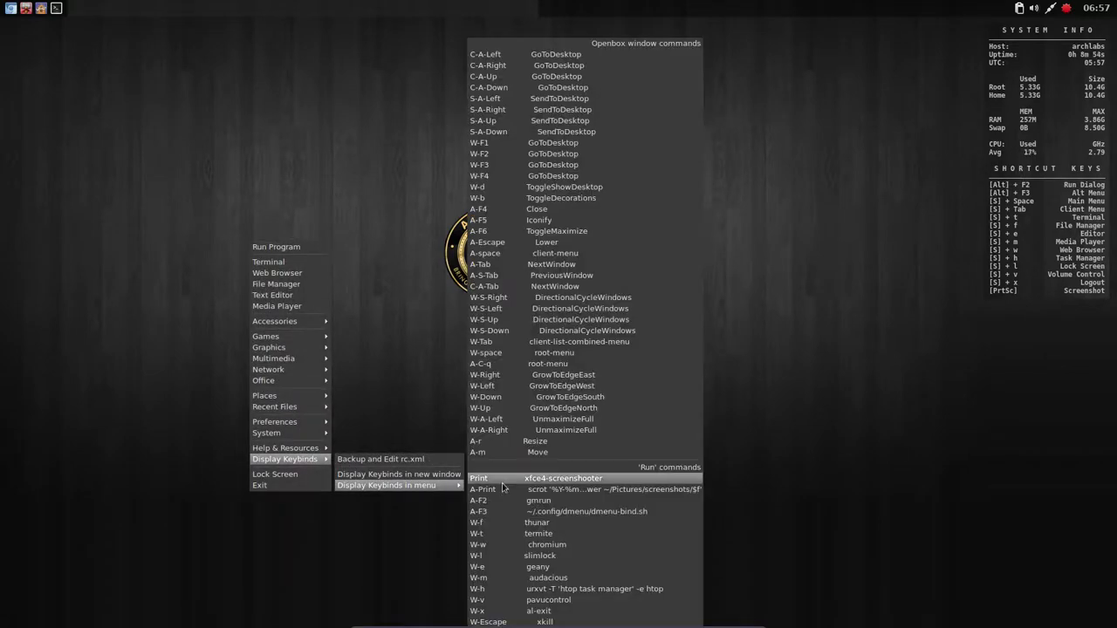
{"action": "mouse_move", "coordinate": [387, 485]}
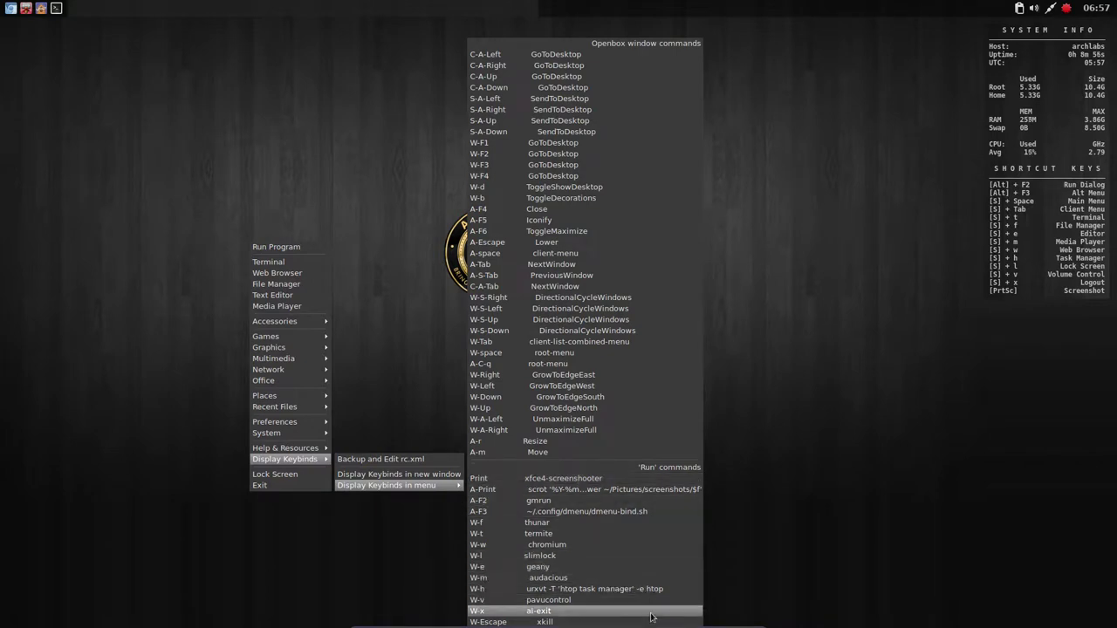
{"action": "left_click", "coordinate": [764, 297]}
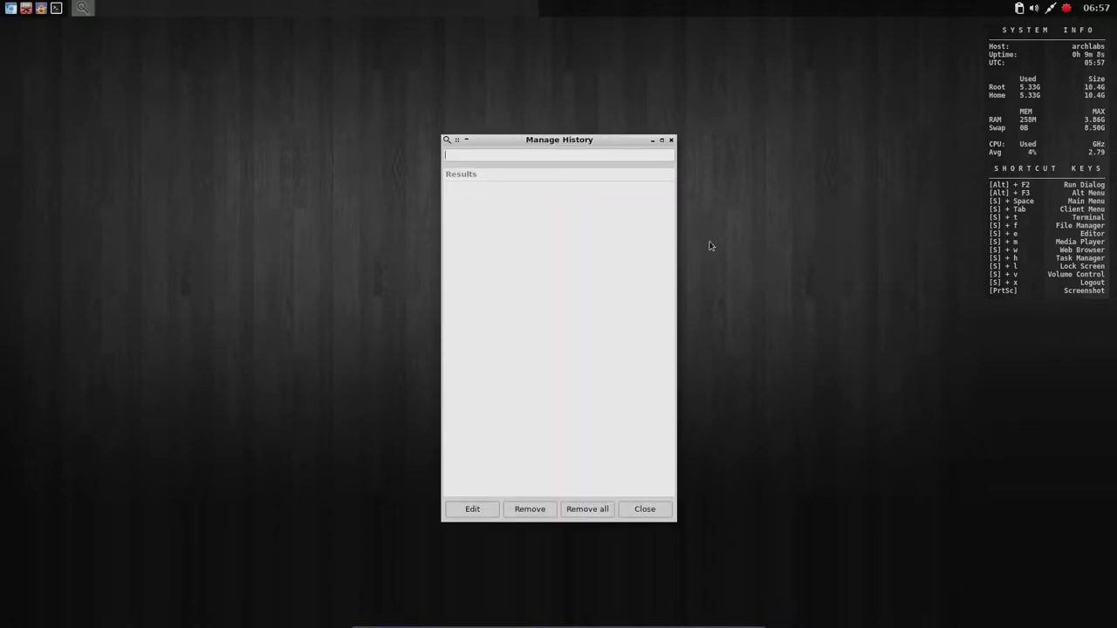
{"action": "left_click", "coordinate": [671, 140]}
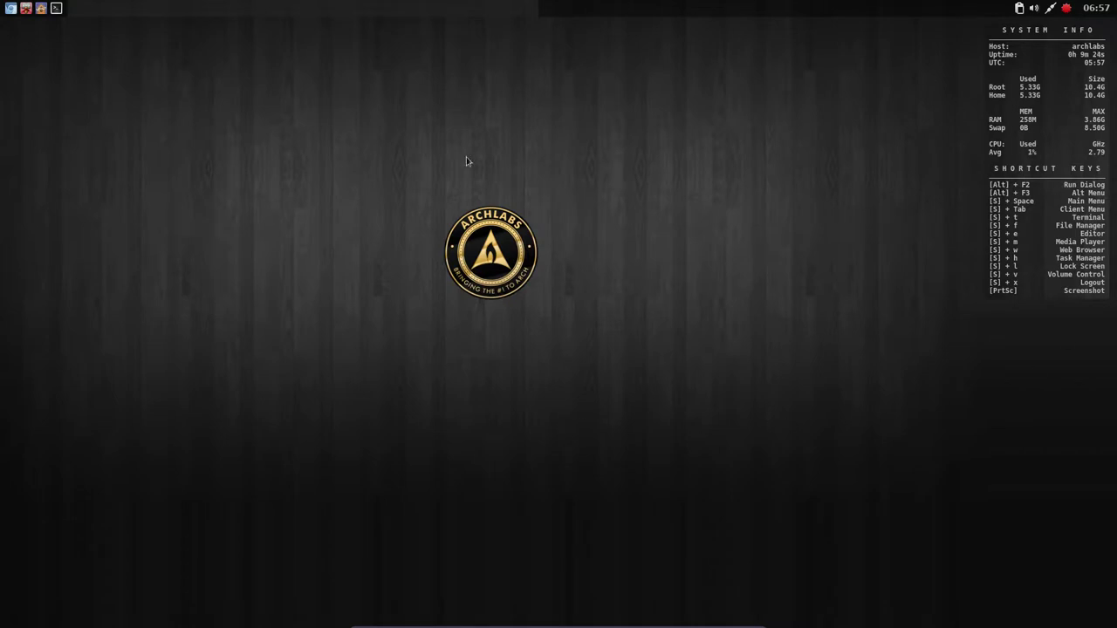
{"action": "left_click", "coordinate": [597, 9]}
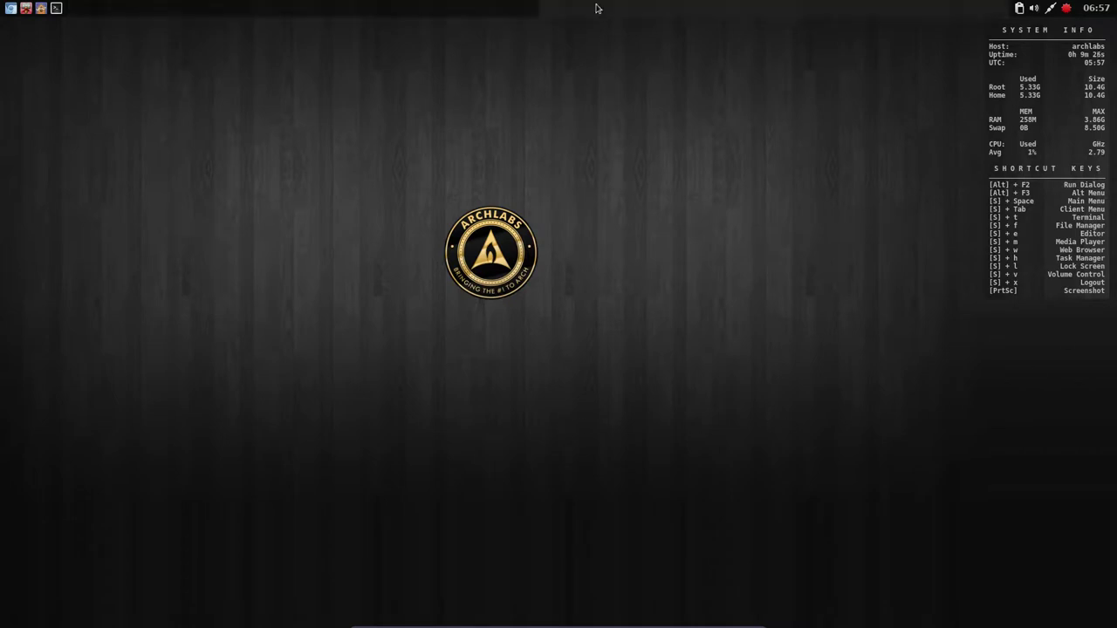
{"action": "left_click", "coordinate": [523, 13]}
{"action": "left_click", "coordinate": [593, 15]}
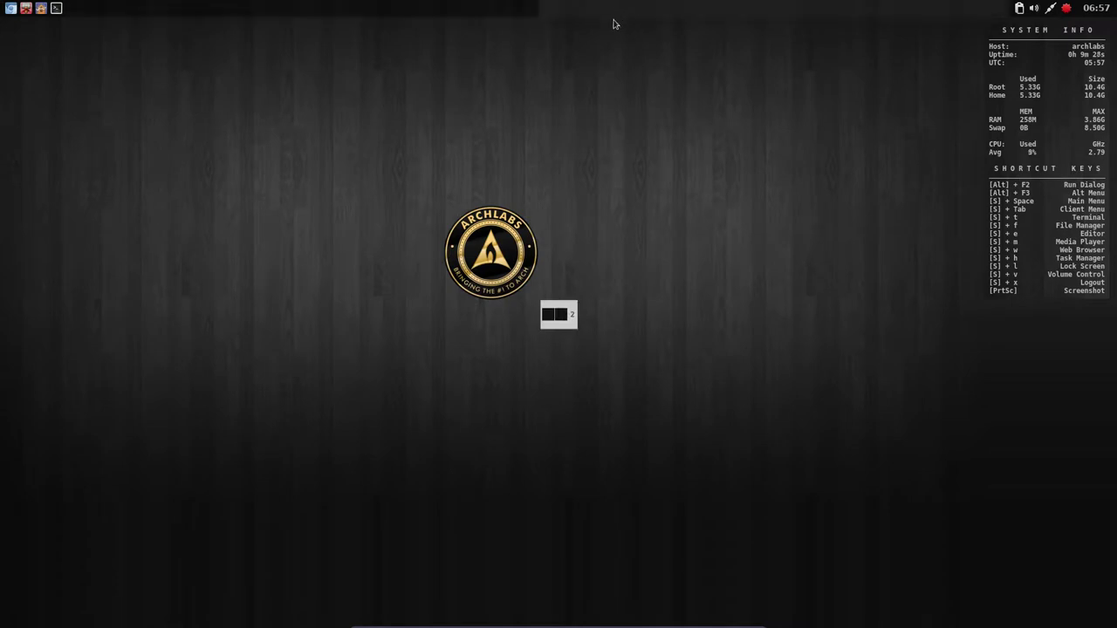
{"action": "scroll", "coordinate": [591, 174], "scroll_direction": "up", "scroll_amount": 1}
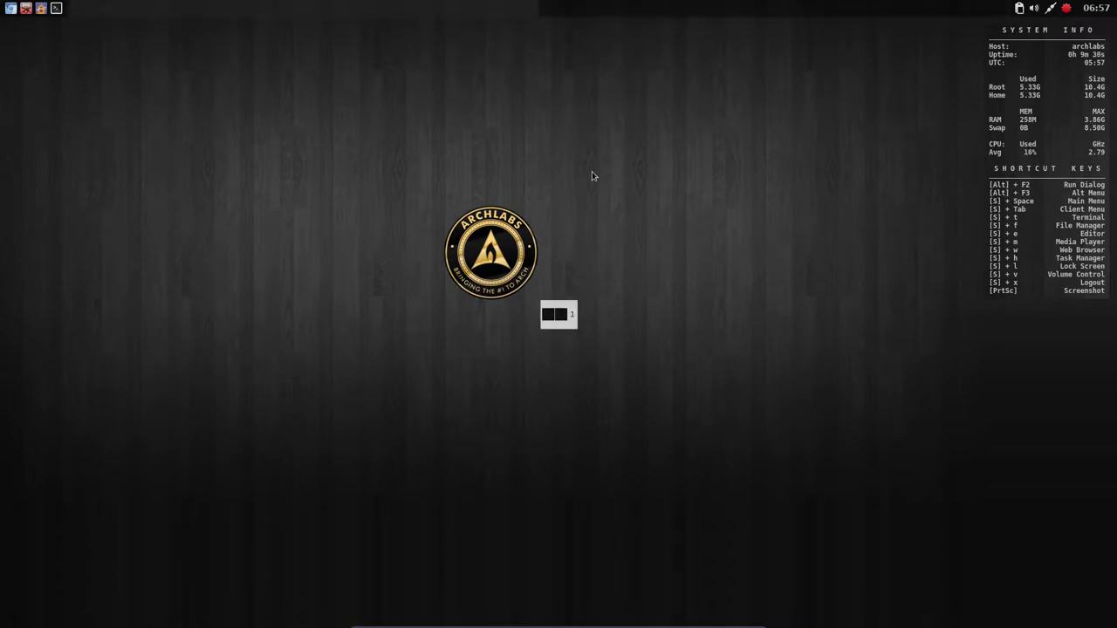
{"action": "scroll", "coordinate": [591, 174], "scroll_direction": "down", "scroll_amount": 1}
{"action": "scroll", "coordinate": [591, 175], "scroll_direction": "up", "scroll_amount": 1}
{"action": "scroll", "coordinate": [591, 174], "scroll_direction": "down", "scroll_amount": 1}
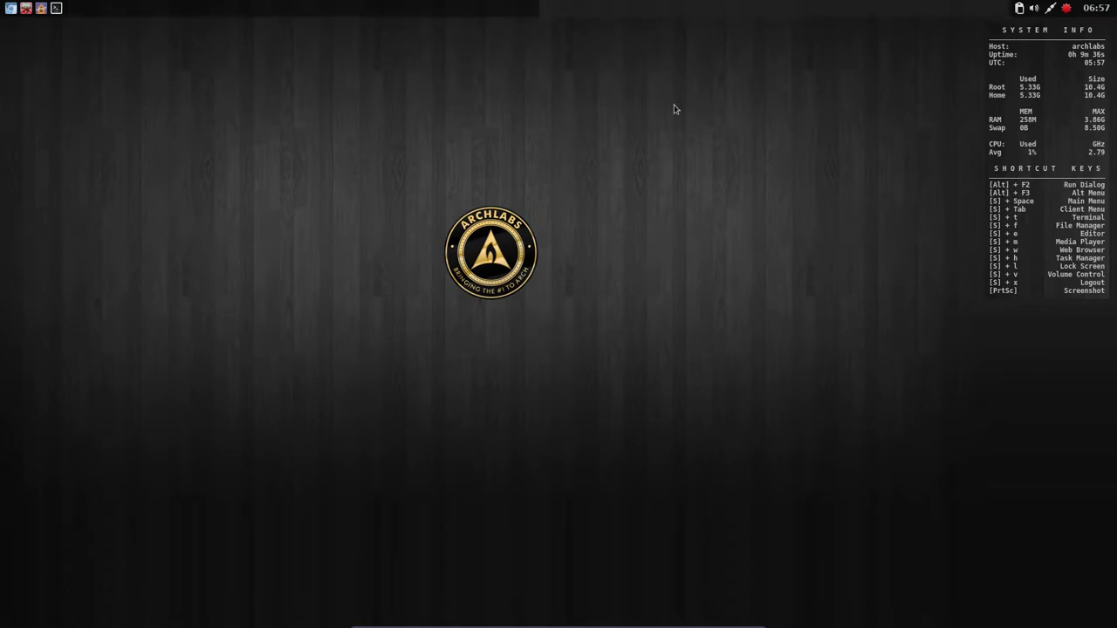
{"action": "scroll", "coordinate": [675, 109], "scroll_direction": "up", "scroll_amount": 1}
{"action": "scroll", "coordinate": [675, 110], "scroll_direction": "down", "scroll_amount": 1}
{"action": "right_click", "coordinate": [619, 95]}
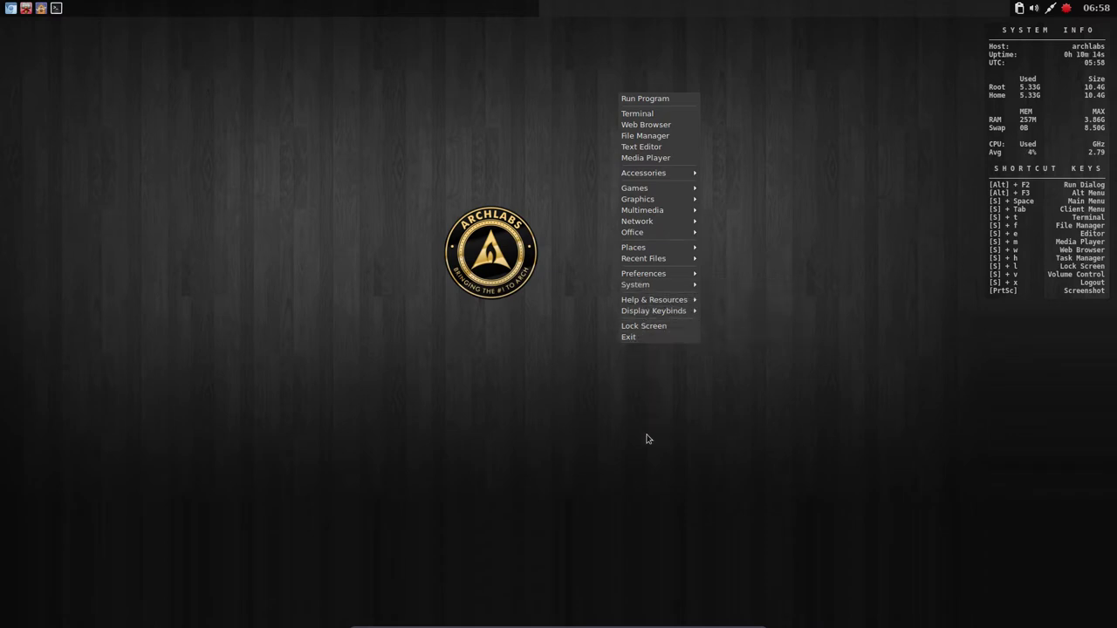
{"action": "left_click", "coordinate": [439, 190]}
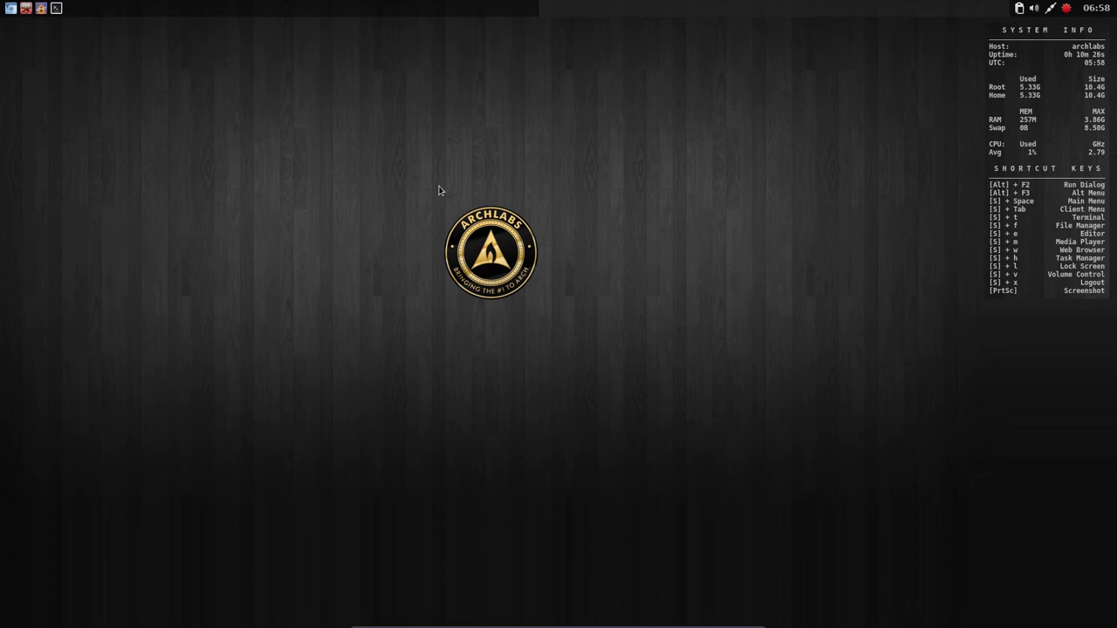
Step: Exit full-screen mode with Host+F (Right Ctrl+F), returning the guest to a window
{"action": "key", "text": "Control_R+f"}
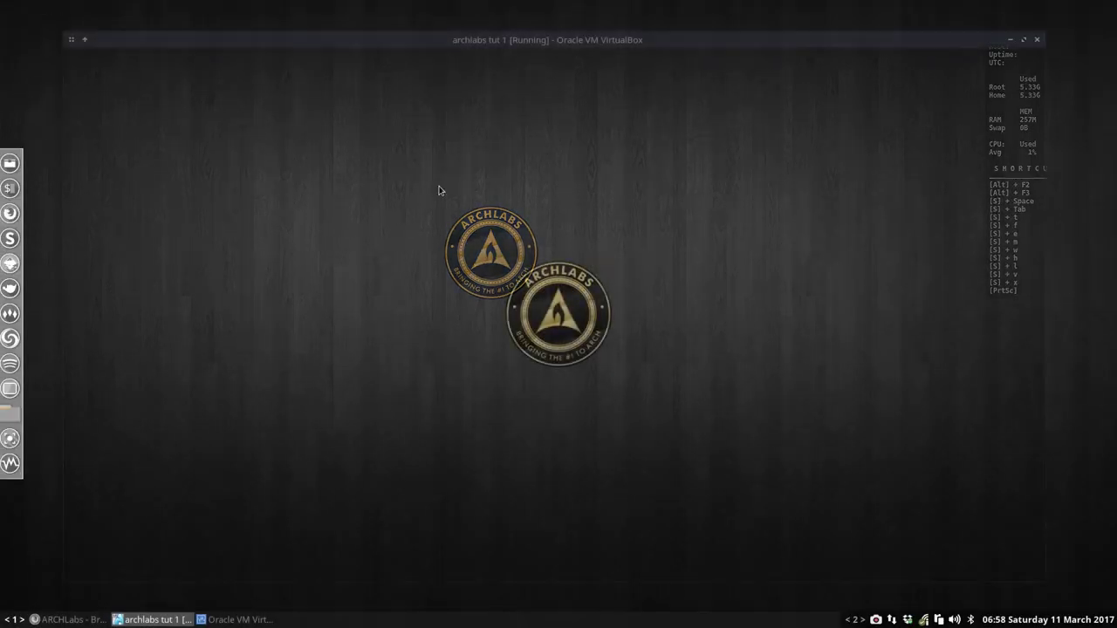